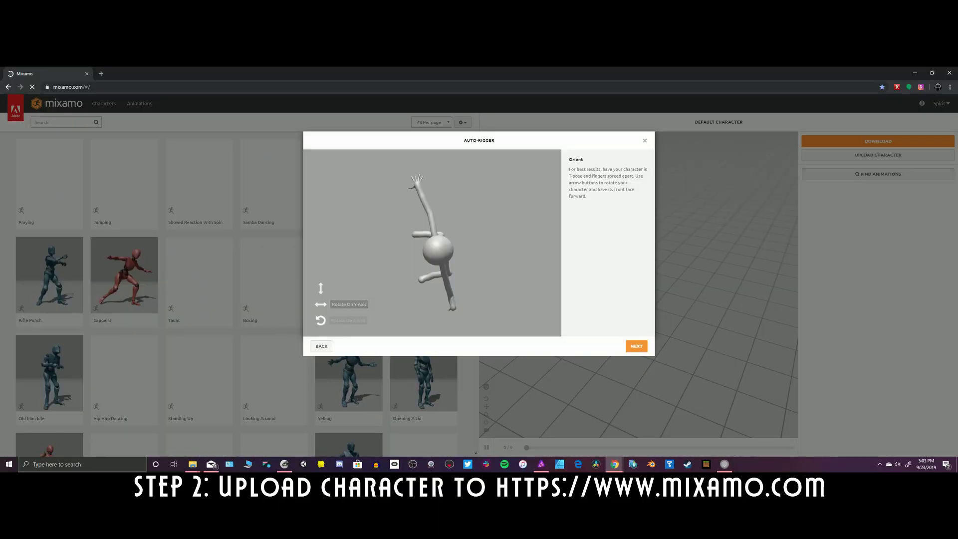
Step: Rotate the uploaded stick figure upright and facing forward, and position the auto-rigger's chin and first wrist markers on the model
click(321, 320)
click(321, 288)
click(321, 288)
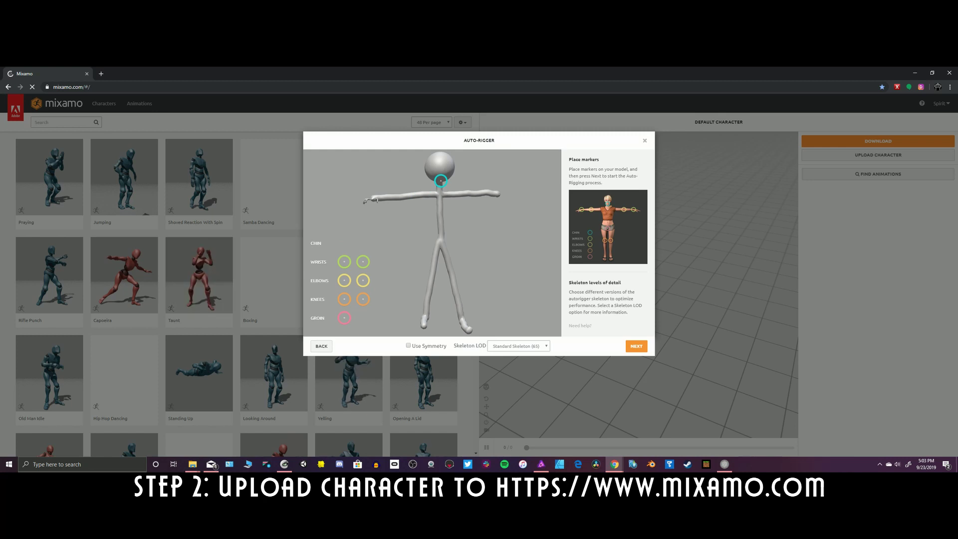
drag(378, 200, 377, 199)
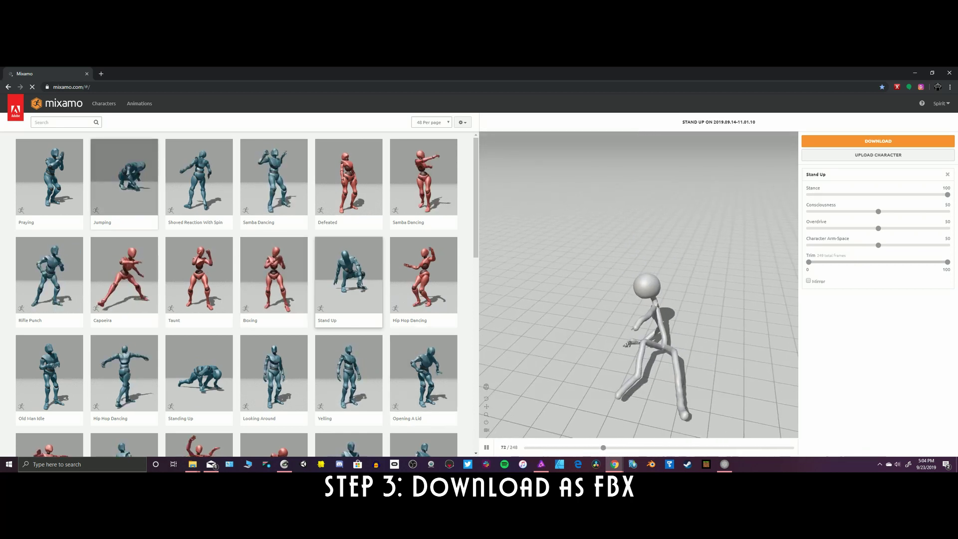
Step: Filter the animations to the Dance genre, apply Samba Dancing to the character, and browse the remaining dances
click(62, 122)
click(12, 178)
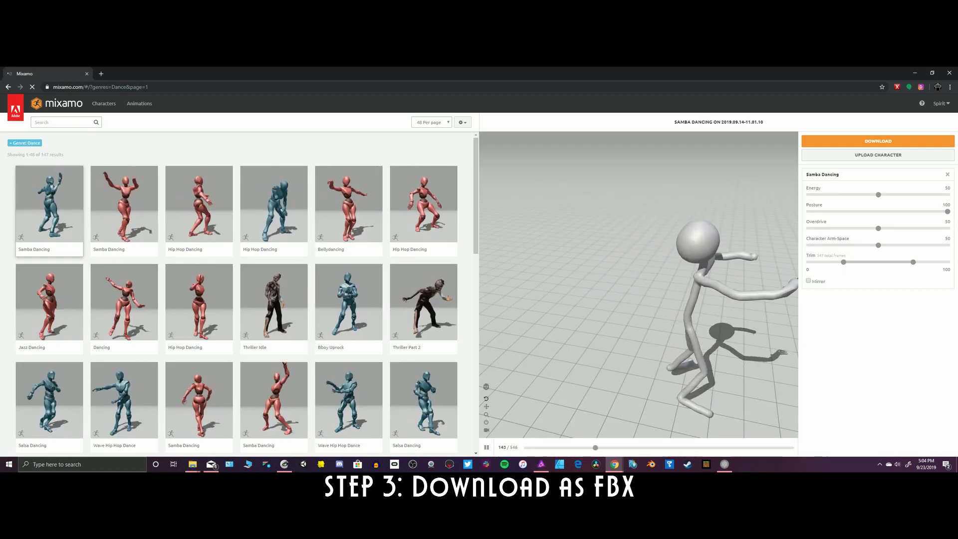
scroll(238, 294, down, 2)
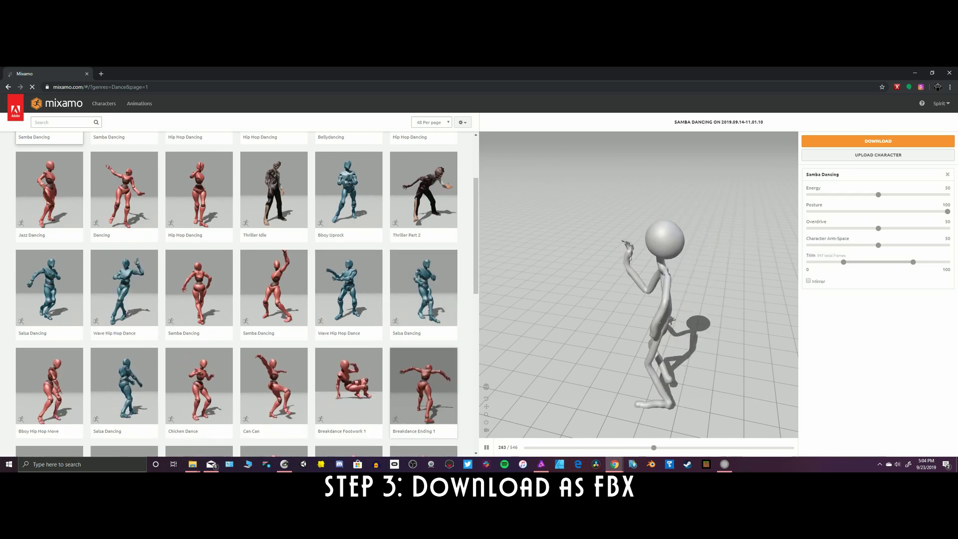
scroll(237, 295, down, 9)
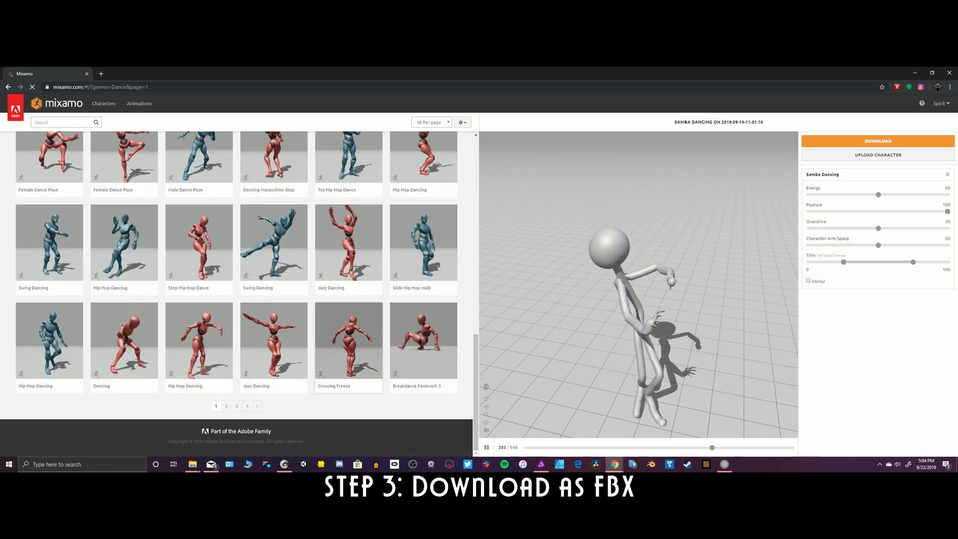
Step: Download the animated character as FBX with skin, 30 frames per second and no keyframe reduction
click(877, 141)
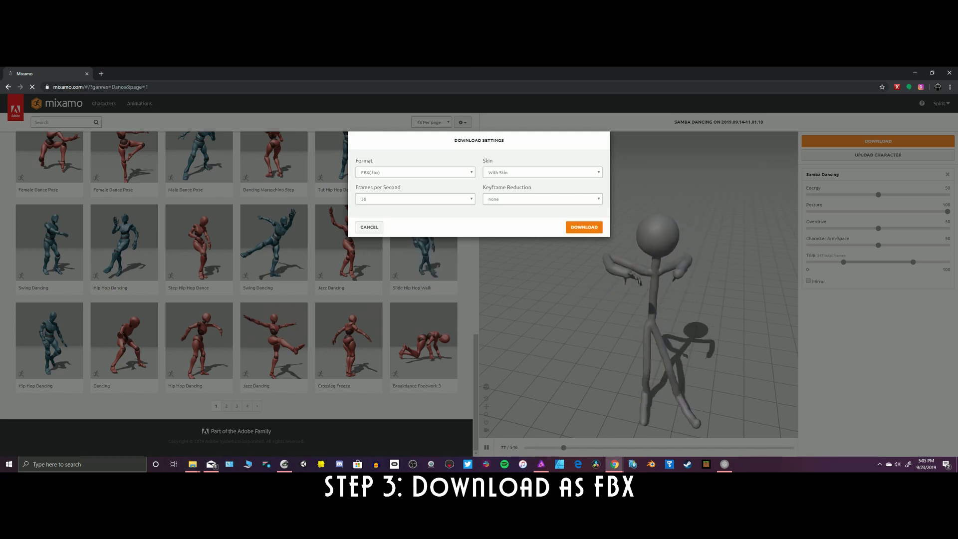
key(Return)
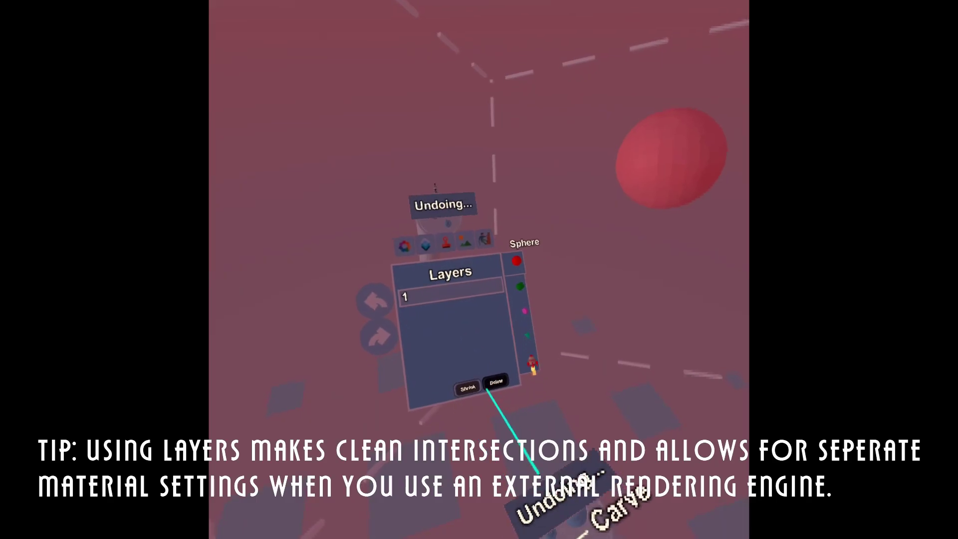
Step: Create nested sublayers 1.1 and 1.1.1 under layer 1 of the sculpt
click(458, 295)
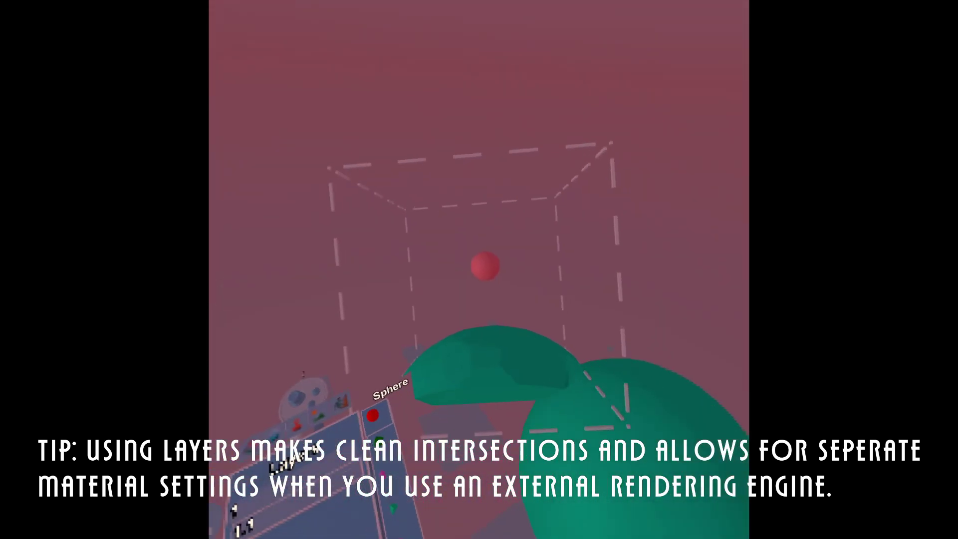
click(430, 342)
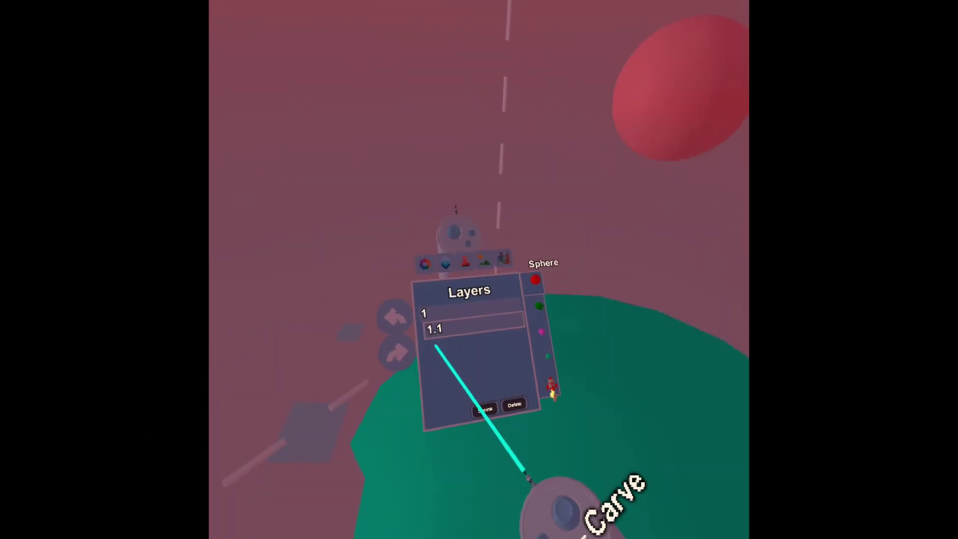
click(484, 292)
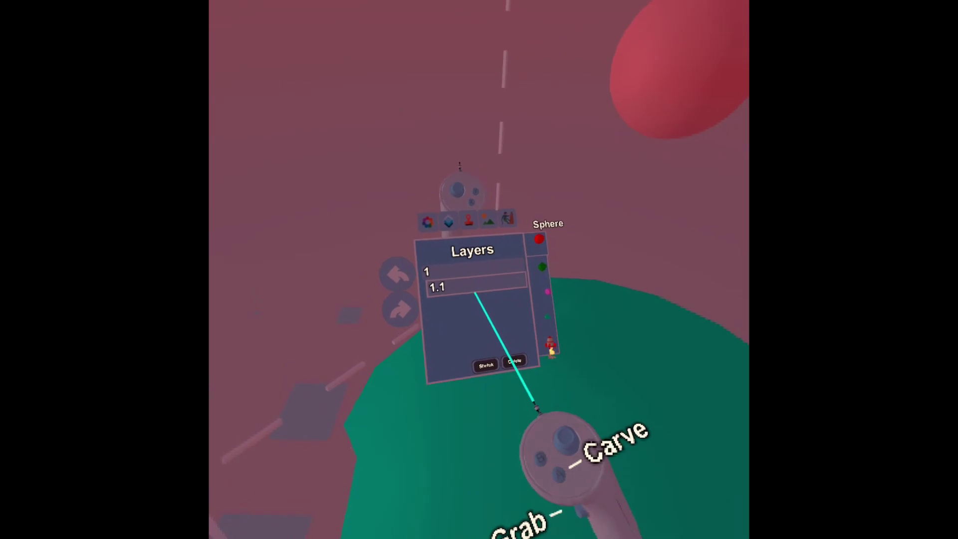
click(481, 283)
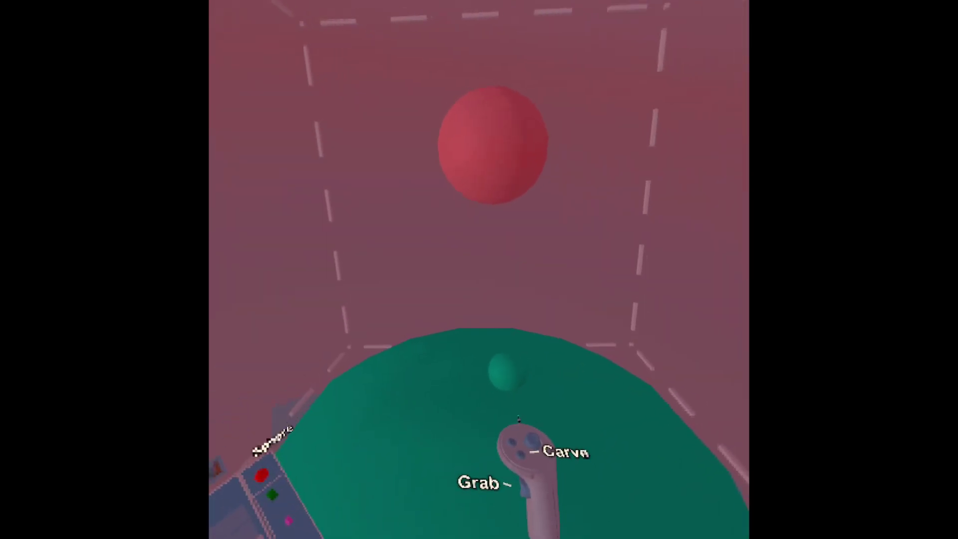
Step: Choose the Snapping Voxel Box tool and build several upright towers with low blocks around them on top of the green hill
mouse_move(499, 367)
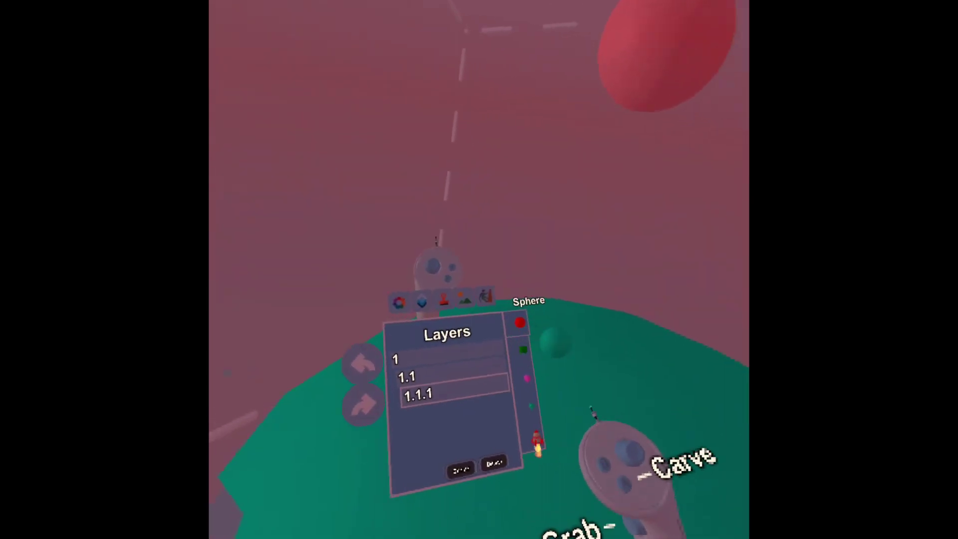
click(530, 329)
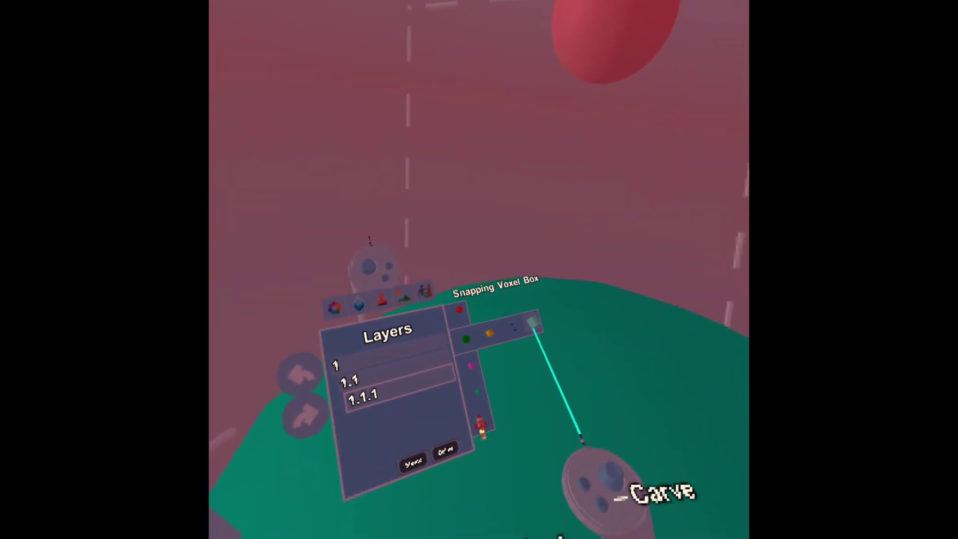
click(533, 322)
mouse_move(505, 278)
mouse_down()
mouse_move(501, 299)
mouse_move(479, 315)
mouse_up()
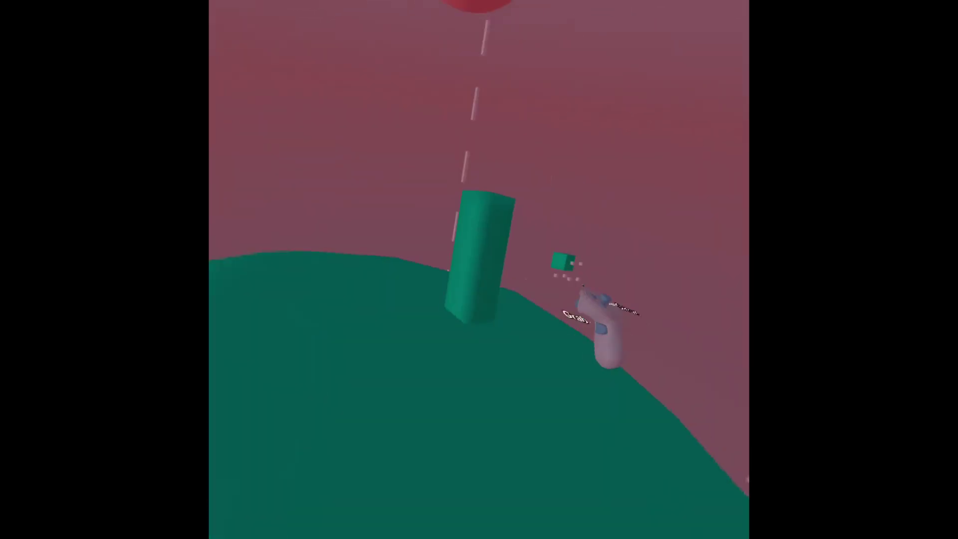
click(489, 285)
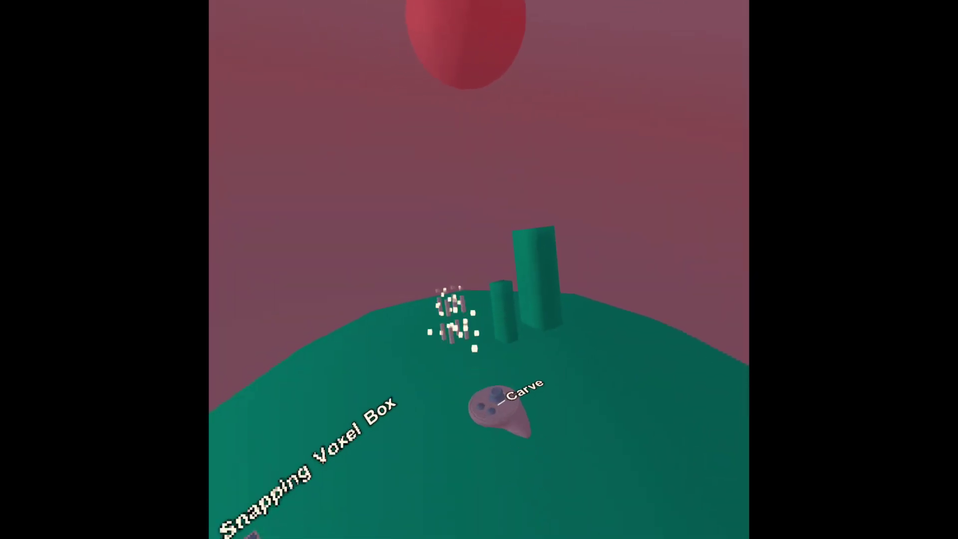
click(457, 314)
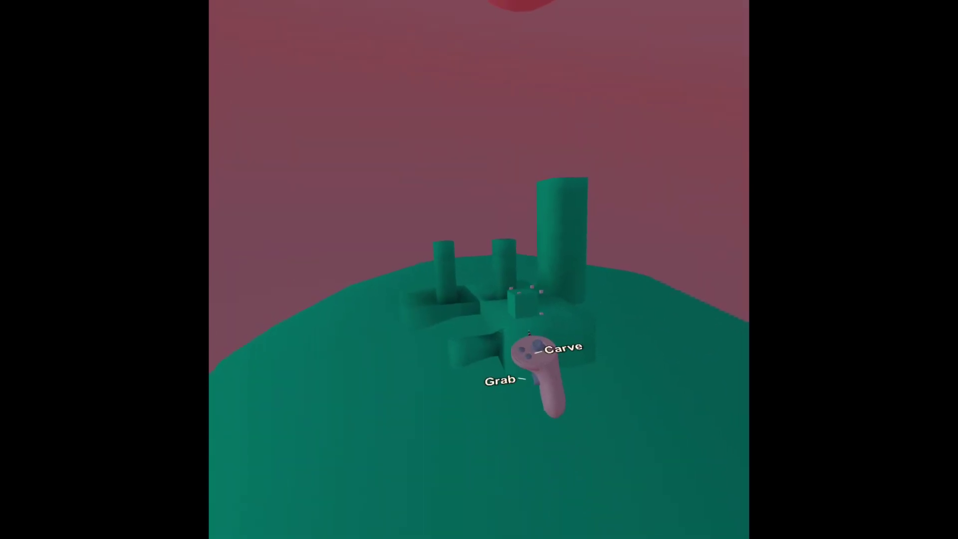
drag(541, 323, 527, 409)
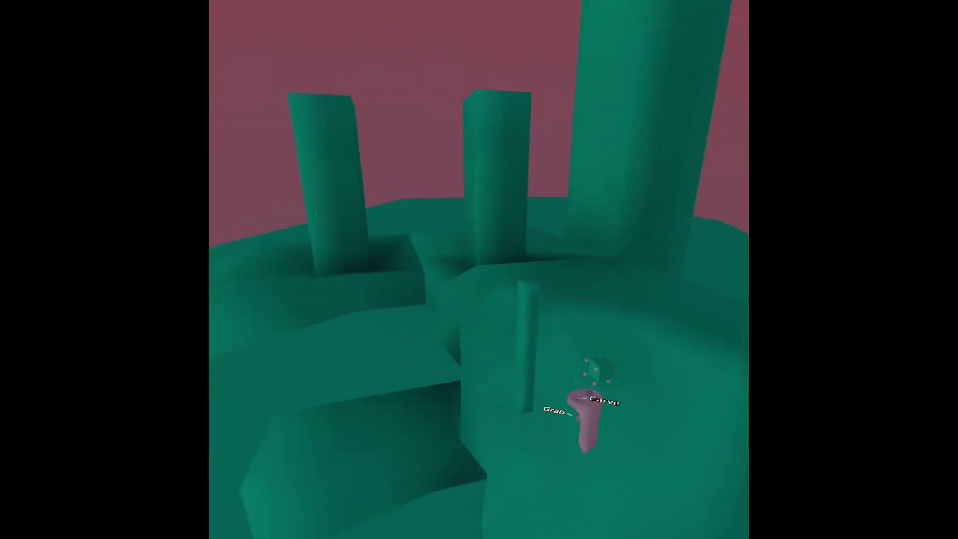
click(445, 385)
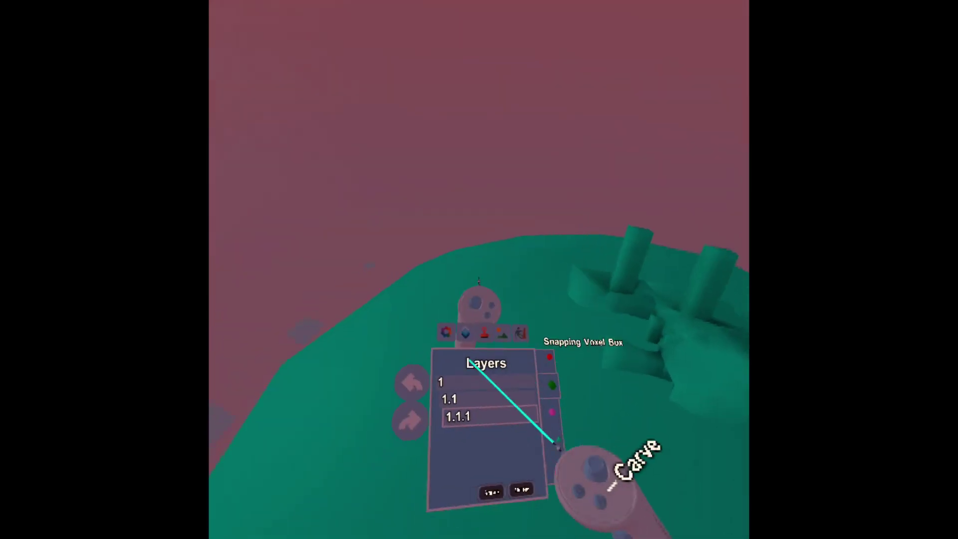
key(ctrl+z)
click(477, 359)
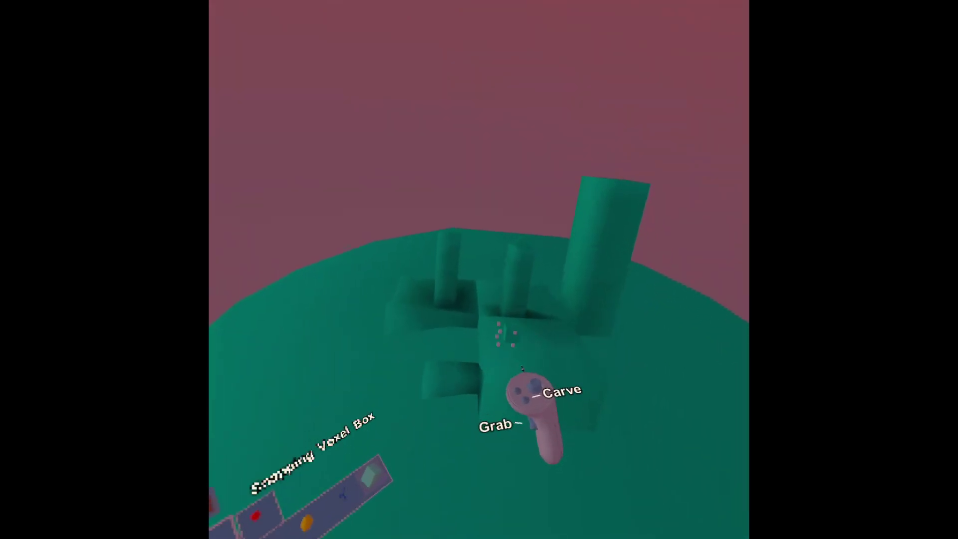
Step: Add a rectangular building and a small cube on the block base in front of the middle tower
click(516, 342)
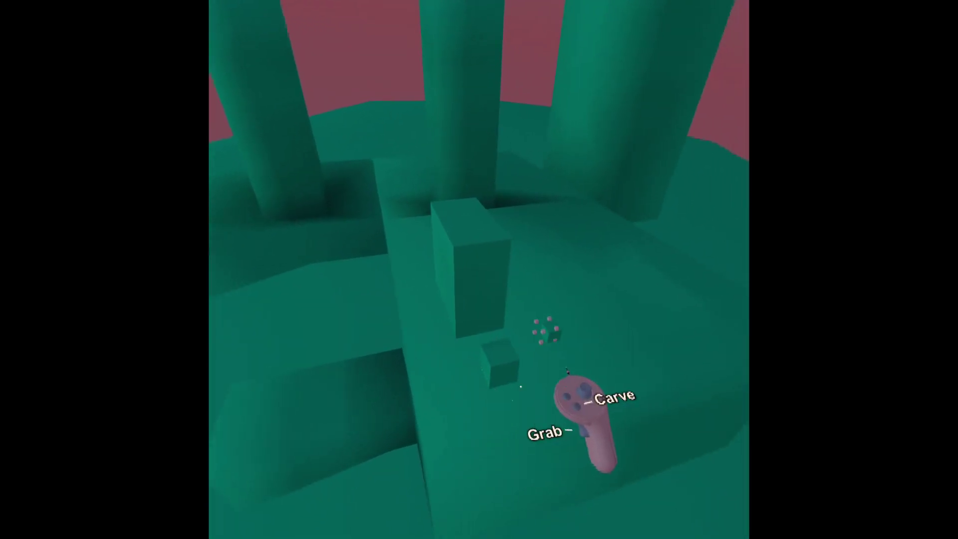
click(545, 331)
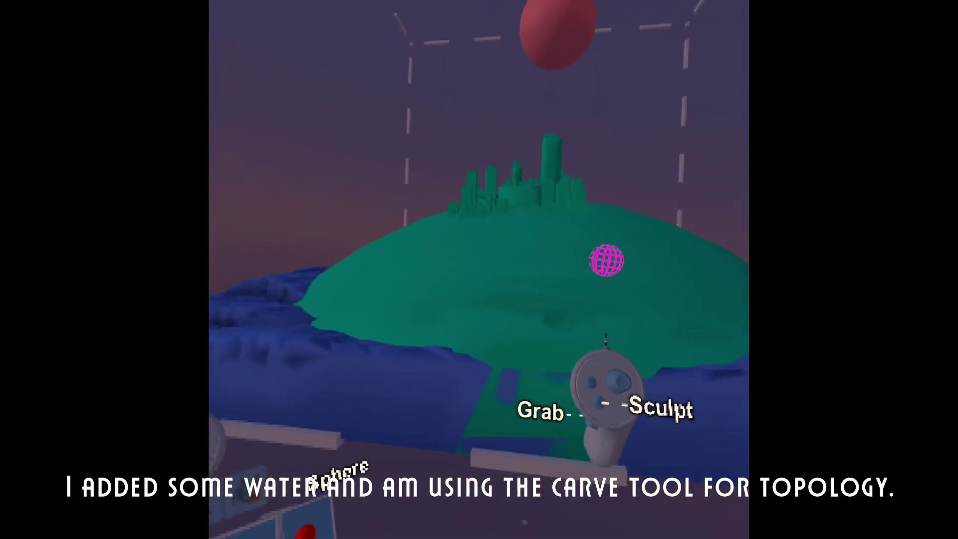
Step: Carve rugged rocky terrain into the hill's front slope, from below the city down to the water's edge, using the sphere tool
click(407, 364)
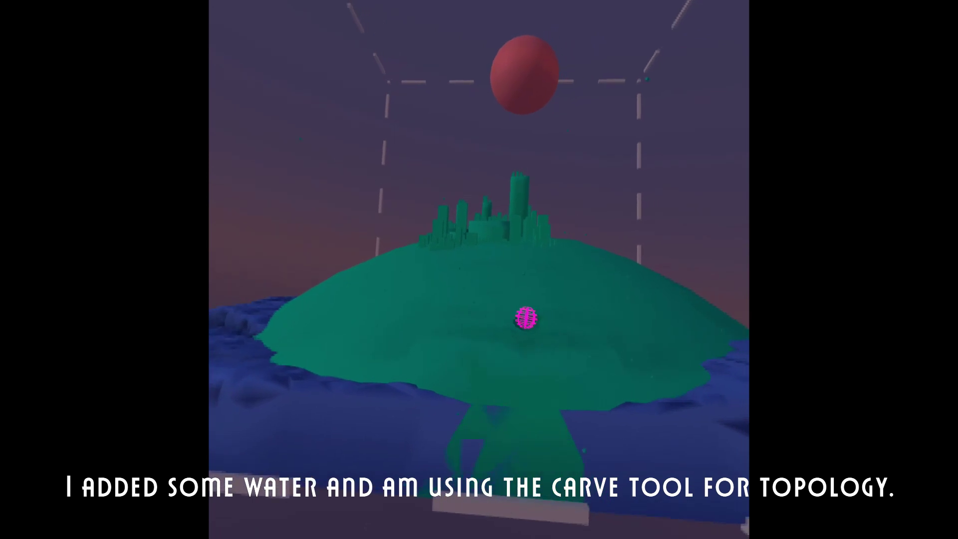
mouse_move(526, 318)
mouse_down()
mouse_move(469, 364)
mouse_move(502, 345)
mouse_move(500, 382)
mouse_up()
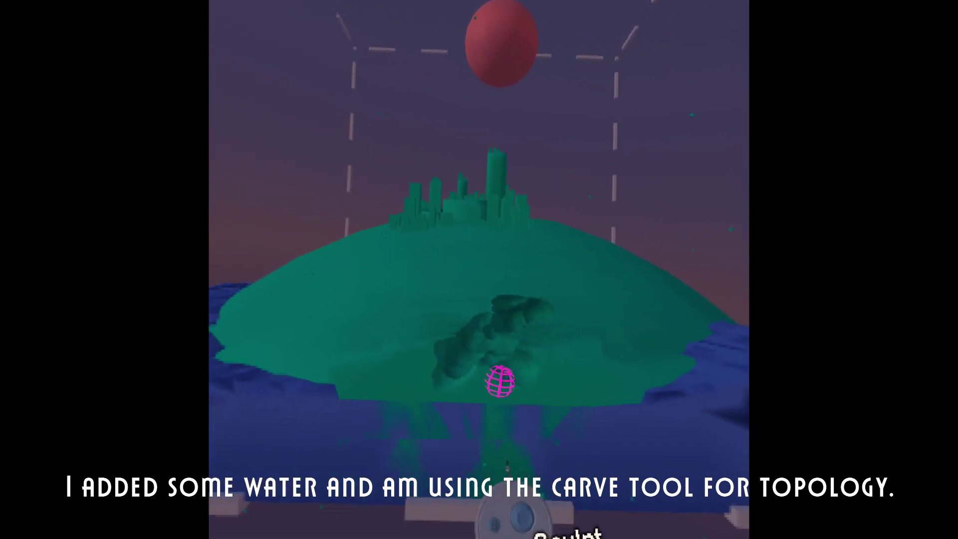
mouse_move(516, 340)
mouse_down()
mouse_move(504, 314)
mouse_move(665, 334)
mouse_up()
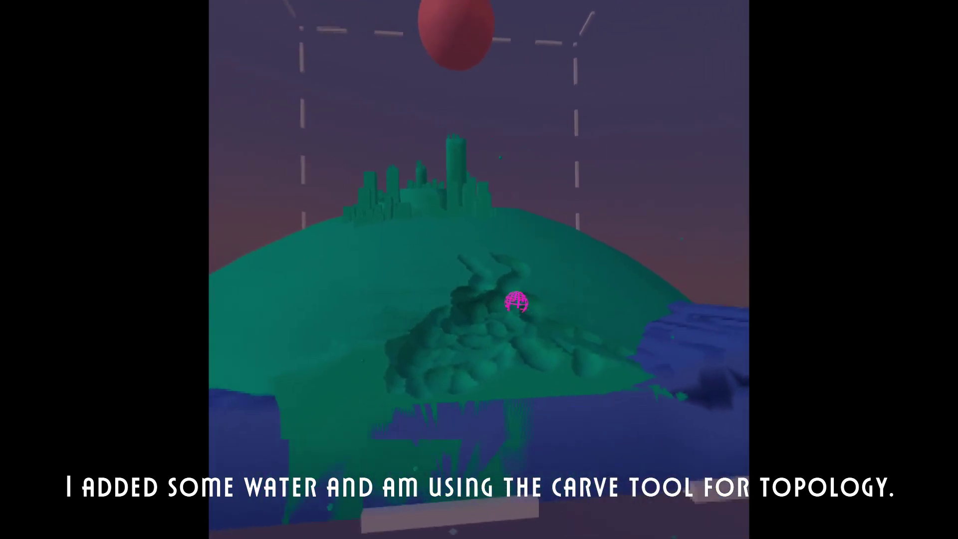
drag(474, 335, 468, 320)
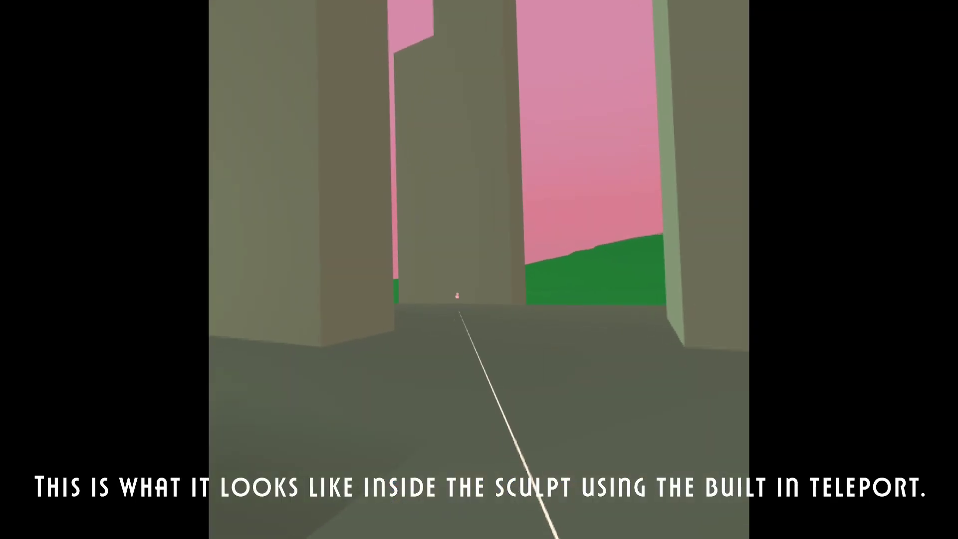
Step: Teleport between the towers to view the city from inside the sculpt, and choose the Glider explore mode
click(457, 296)
click(451, 289)
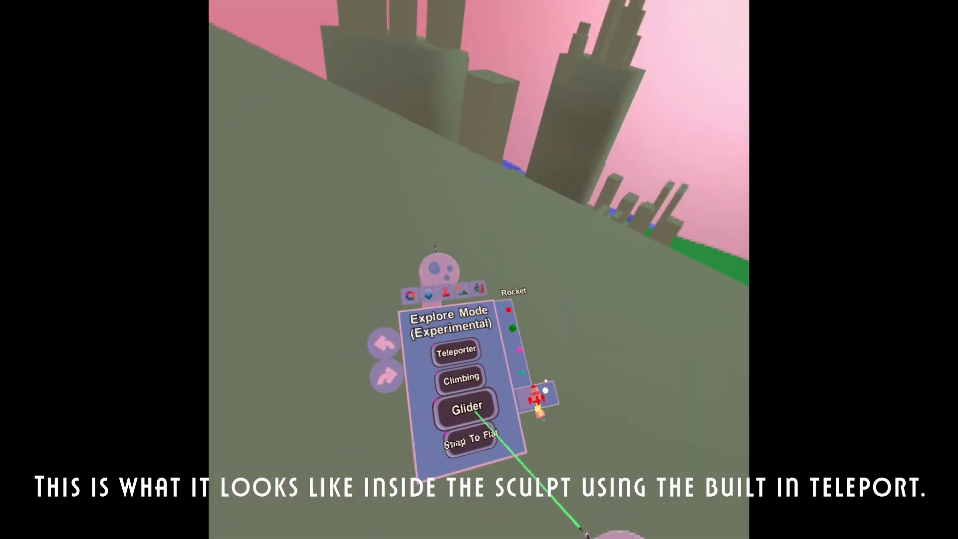
click(465, 411)
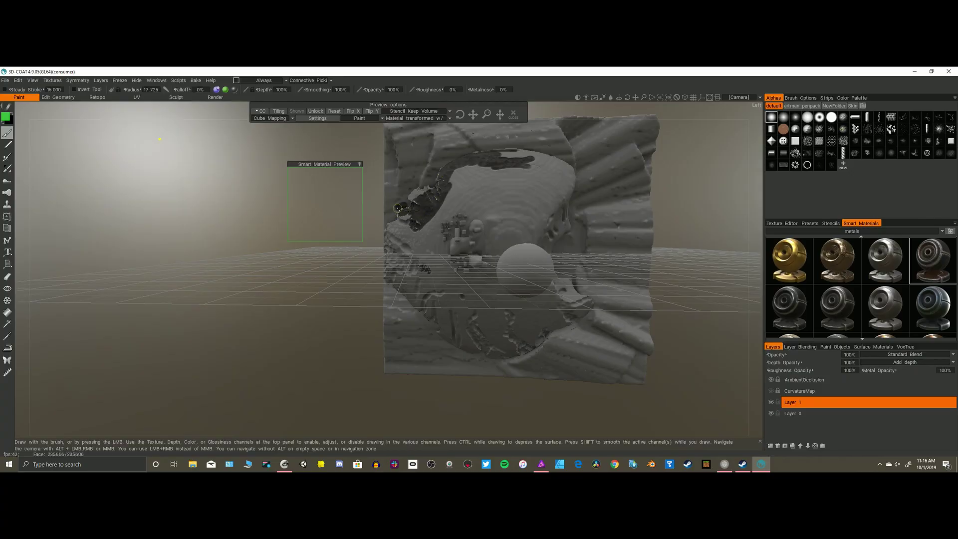
Step: In 3D-Coat, paint the dark metal smart material on Layer 1 over the island's rocky rim and slopes
drag(397, 208, 432, 188)
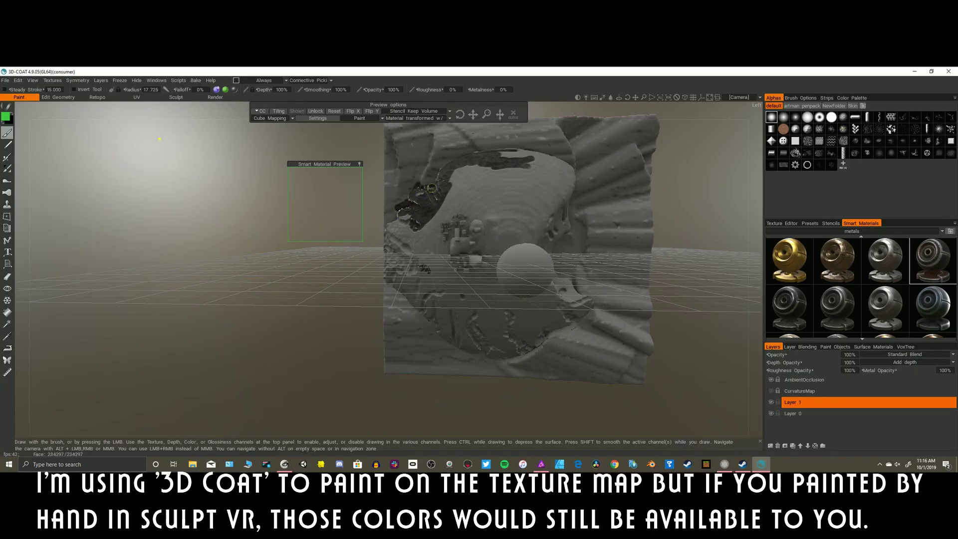
drag(400, 220, 397, 243)
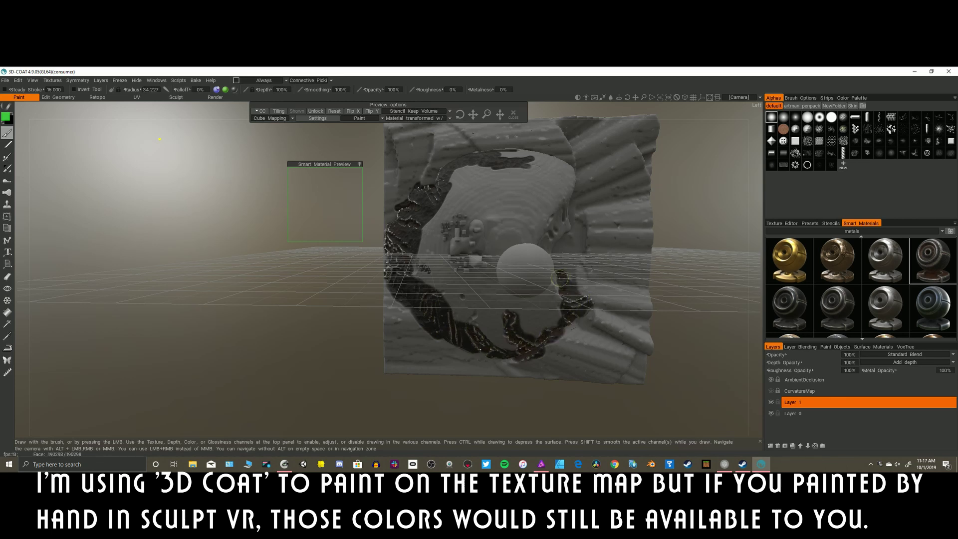
drag(159, 139, 100, 128)
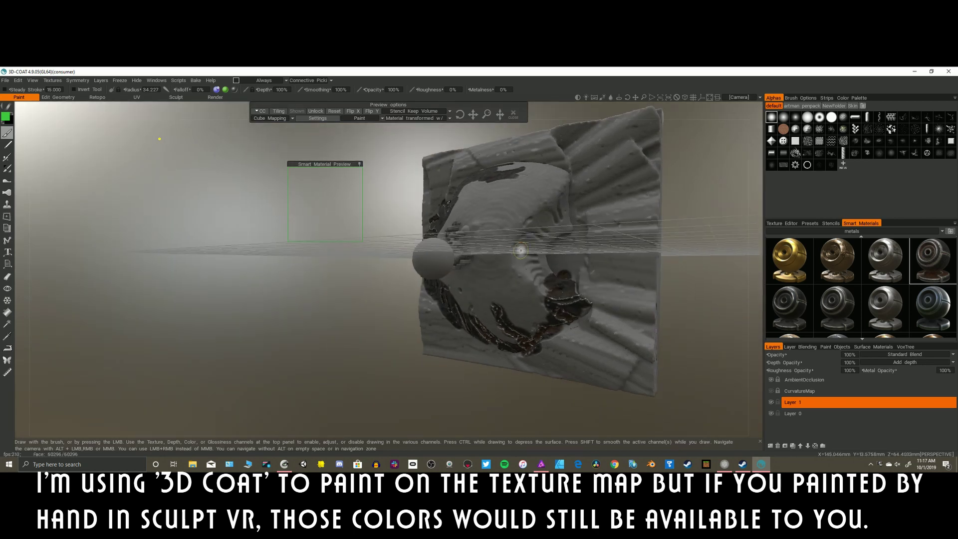
mouse_move(521, 249)
mouse_down()
mouse_move(526, 285)
mouse_move(564, 219)
mouse_move(542, 182)
mouse_move(488, 167)
mouse_move(469, 210)
mouse_move(544, 185)
mouse_move(504, 240)
mouse_move(508, 276)
mouse_up()
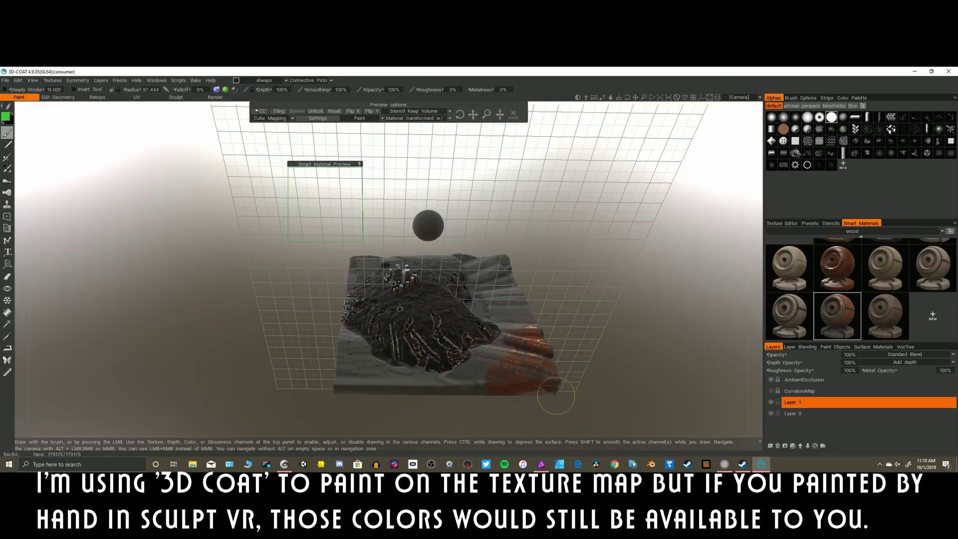
Step: Paint the red weathered wood smart material over the wavy water surface and the outer sides of the base
drag(440, 401, 334, 362)
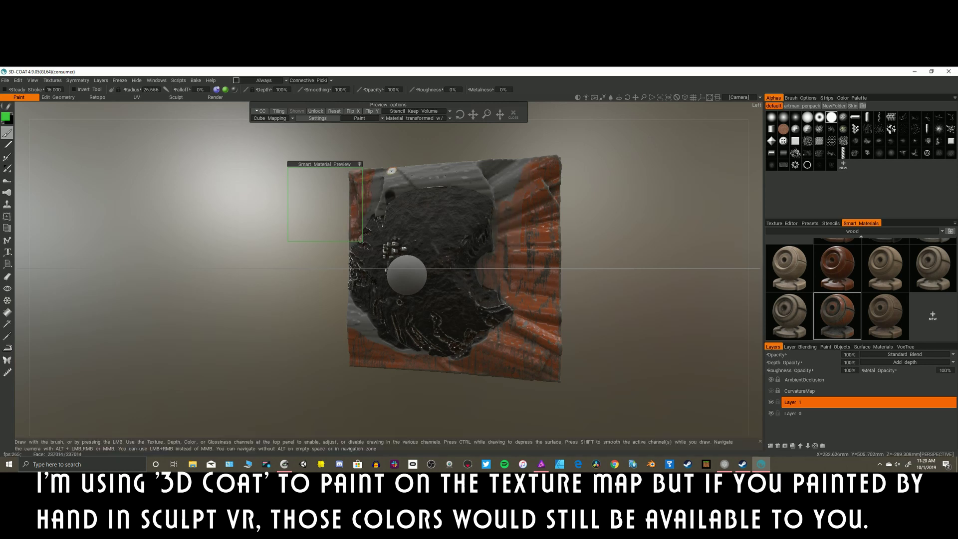
mouse_move(319, 370)
mouse_down()
mouse_move(380, 304)
mouse_move(398, 318)
mouse_up()
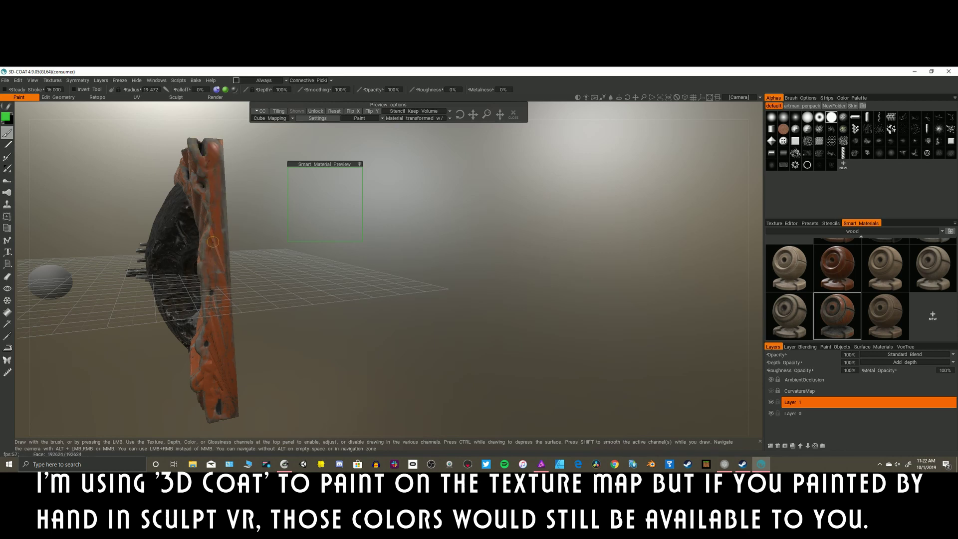
drag(125, 389, 223, 374)
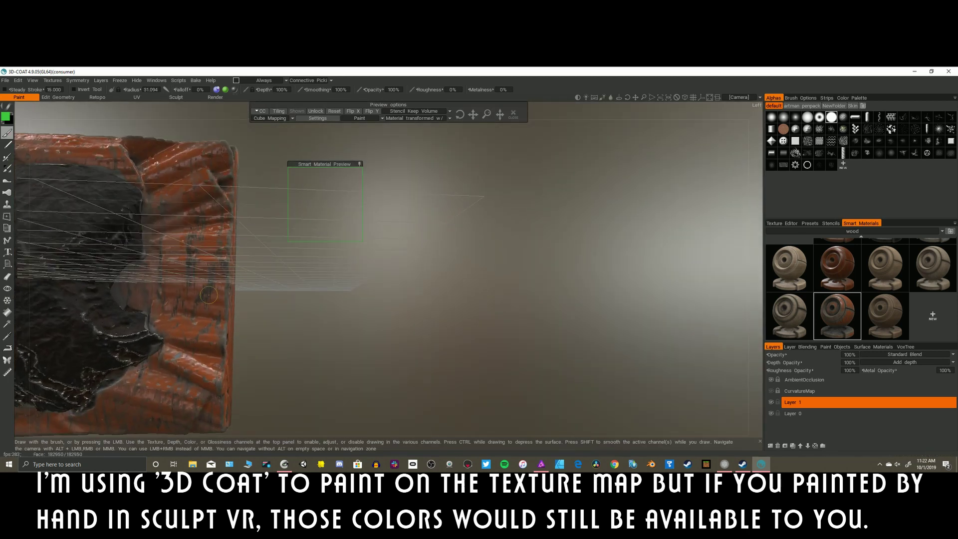
drag(310, 269, 165, 380)
Step: Export the objects and textures as an OBJ named testislandsculptvr in a new desktop folder called testsculpt
click(5, 79)
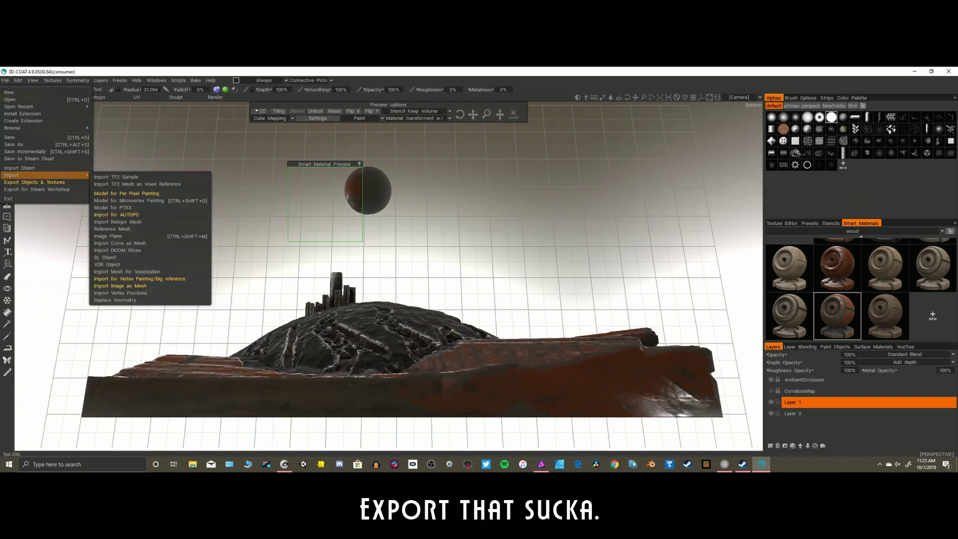
click(40, 183)
click(443, 176)
click(55, 106)
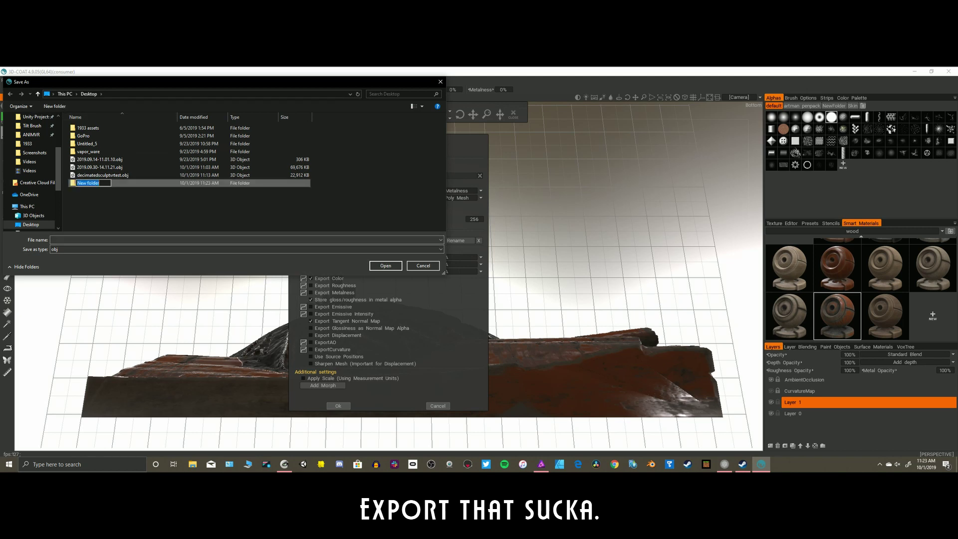
key(Return)
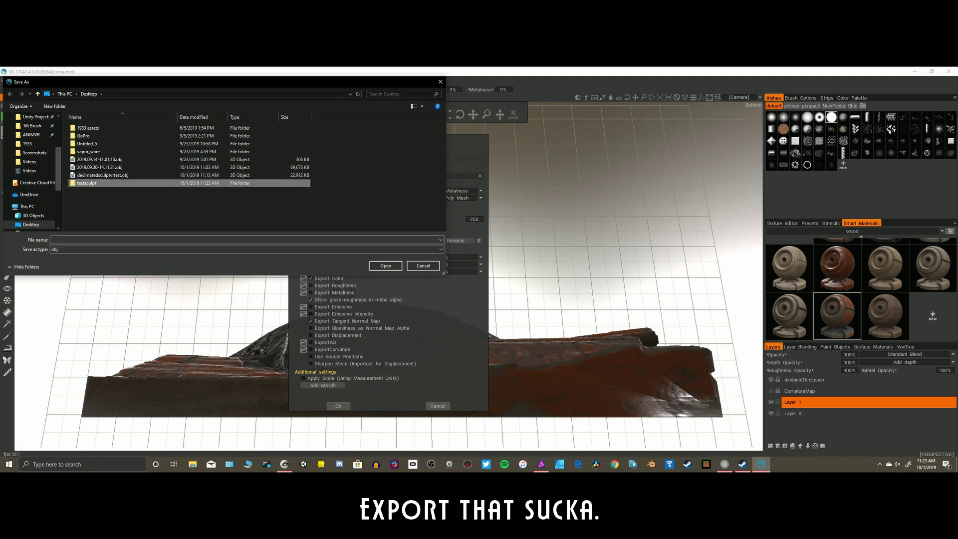
click(245, 240)
text(testislands)
text(culptvr)
key(Return)
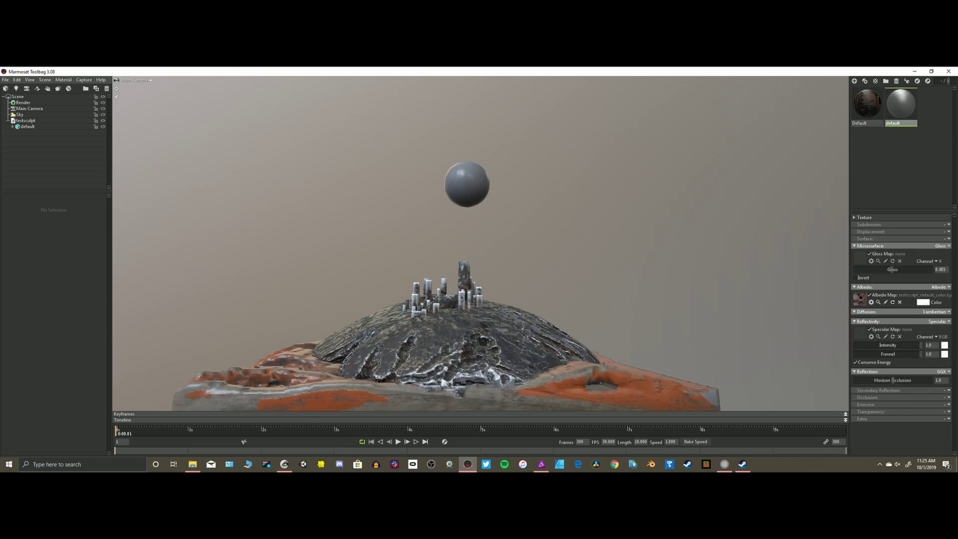
Step: In Marmoset Toolbag, duplicate the plain grey default material and set the copy's emission type to Emissive
right_click(900, 97)
click(915, 110)
click(935, 105)
click(947, 405)
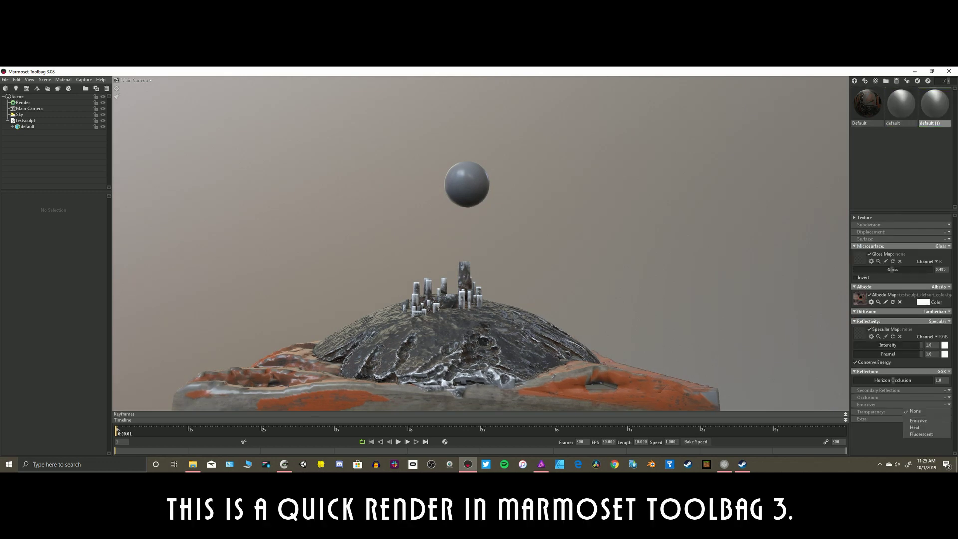
click(918, 420)
Step: Set the duplicated material's emissive intensity to 10.0 and choose white in the color picker
drag(890, 428, 931, 427)
click(931, 436)
drag(240, 399, 240, 356)
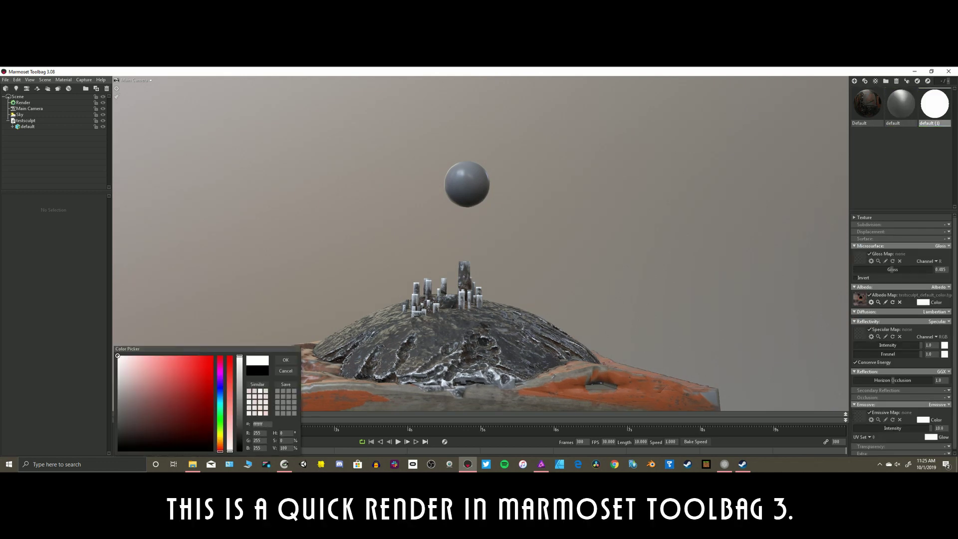
click(299, 350)
Step: Try applying the white emissive material to the sphere floating above the city
drag(935, 103, 469, 184)
key(ctrl+z)
mouse_move(554, 385)
mouse_down()
mouse_move(555, 373)
mouse_move(529, 372)
mouse_move(624, 379)
mouse_move(534, 390)
mouse_move(531, 349)
mouse_move(571, 349)
mouse_up()
Step: Try several sky presets for the scene's Sky object and settle on Castle Sunset
click(50, 114)
click(90, 206)
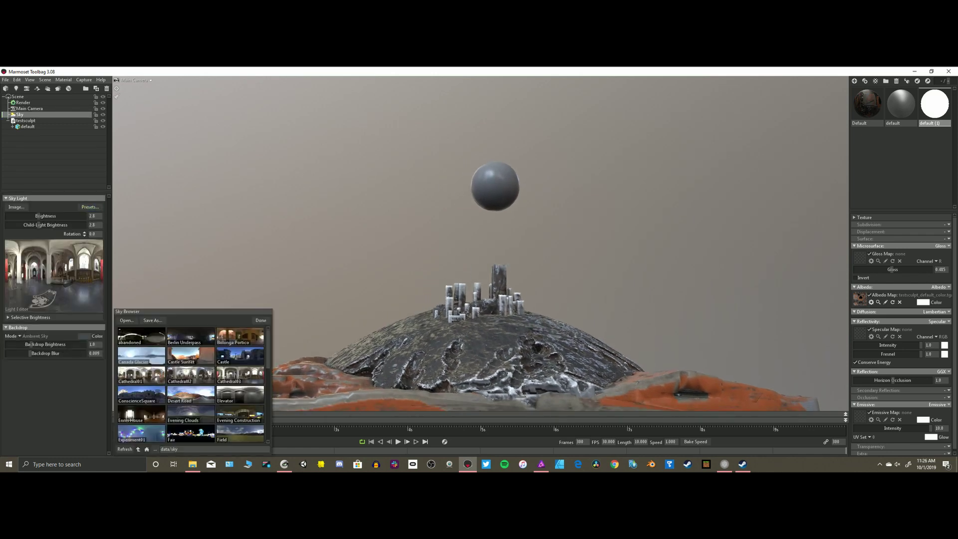
click(240, 355)
click(191, 375)
click(191, 356)
click(261, 320)
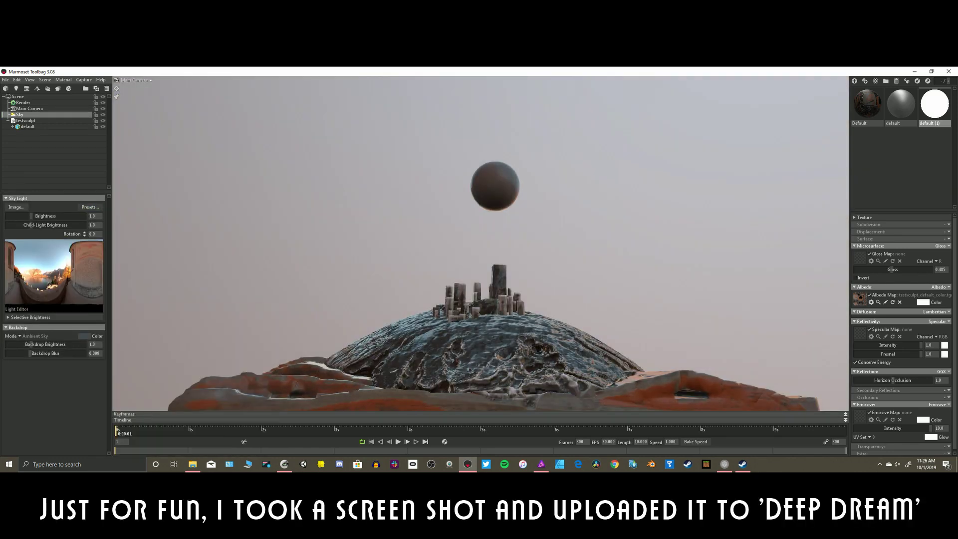
Step: Frame the island, city and floating sphere, and capture an image of the viewport
drag(481, 300, 486, 292)
click(63, 79)
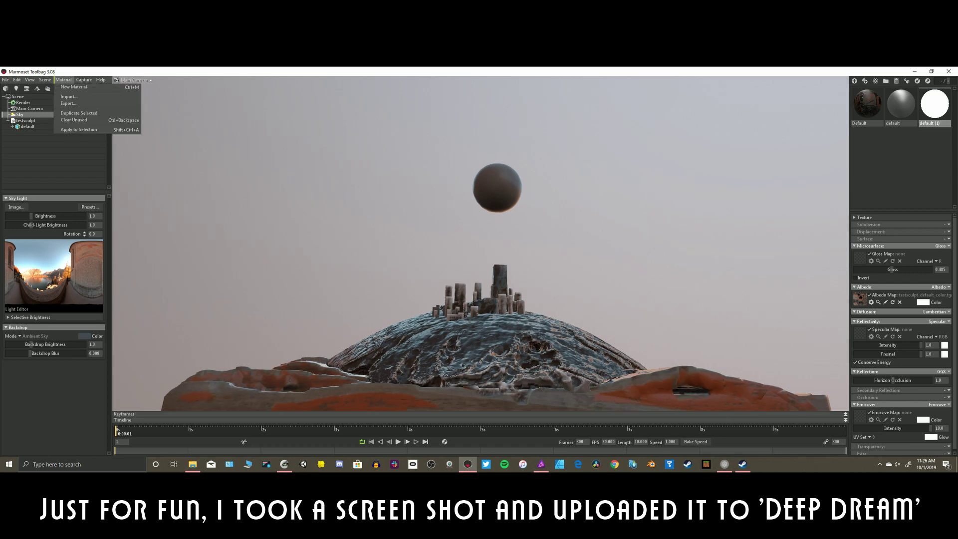
click(83, 79)
click(84, 79)
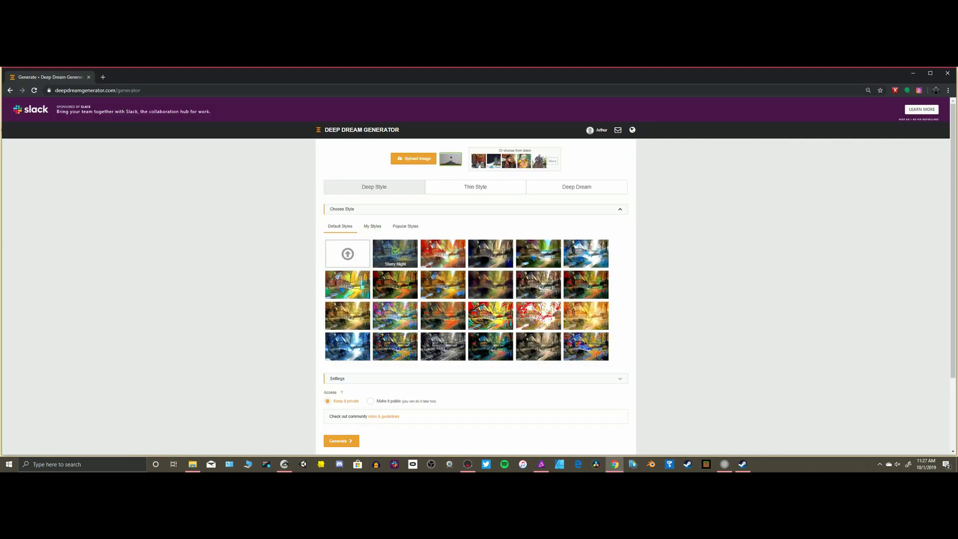
Step: In Deep Dream Generator, choose the muted green and purple popular style for the uploaded island screenshot and generate the image
click(405, 226)
click(451, 256)
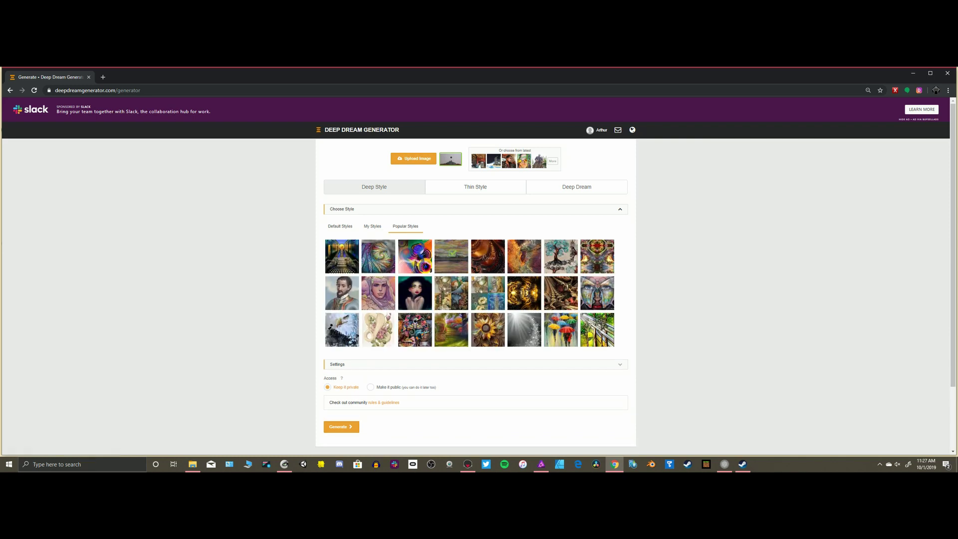
click(476, 364)
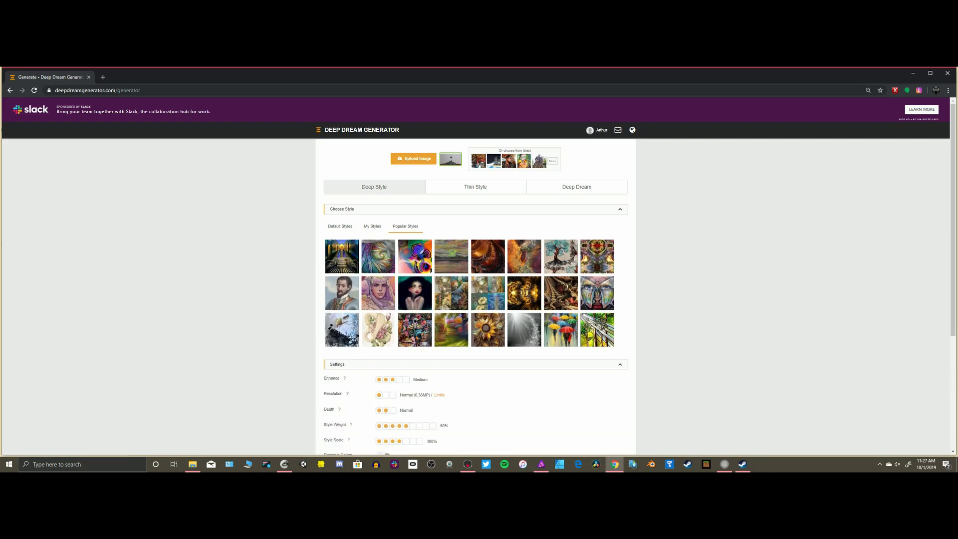
scroll(480, 300, down, 3)
click(340, 346)
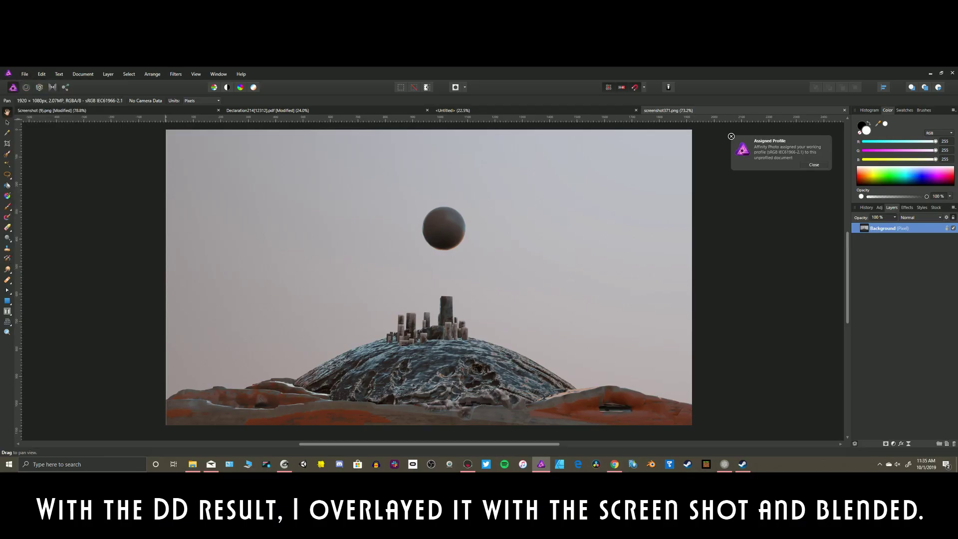
Step: In Affinity Photo, overlay deepdreamtestsculptvr.jpg on the island screenshot, scaled to cover the canvas, and browse blend modes for it
key(ctrl+o)
click(33, 180)
double_click(165, 130)
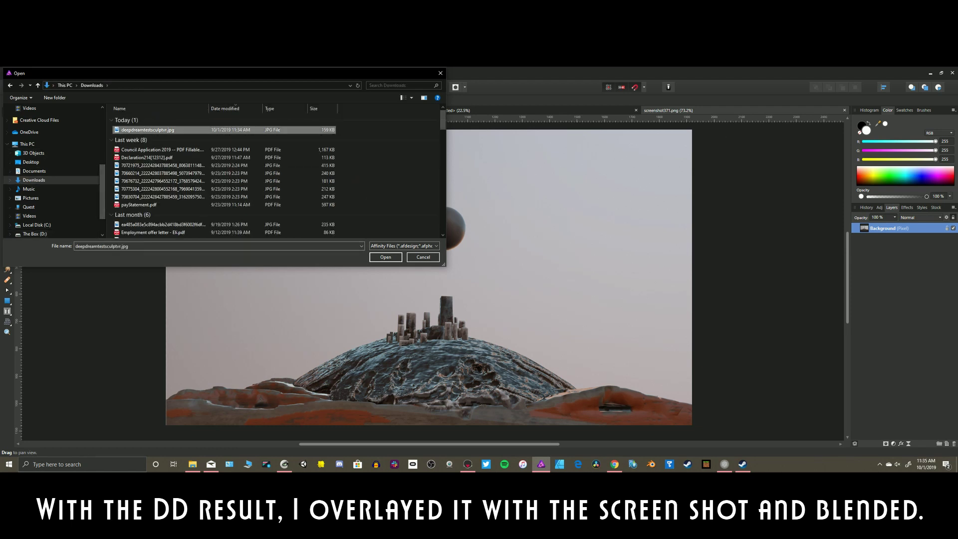
click(257, 195)
drag(363, 255, 281, 189)
drag(387, 249, 696, 392)
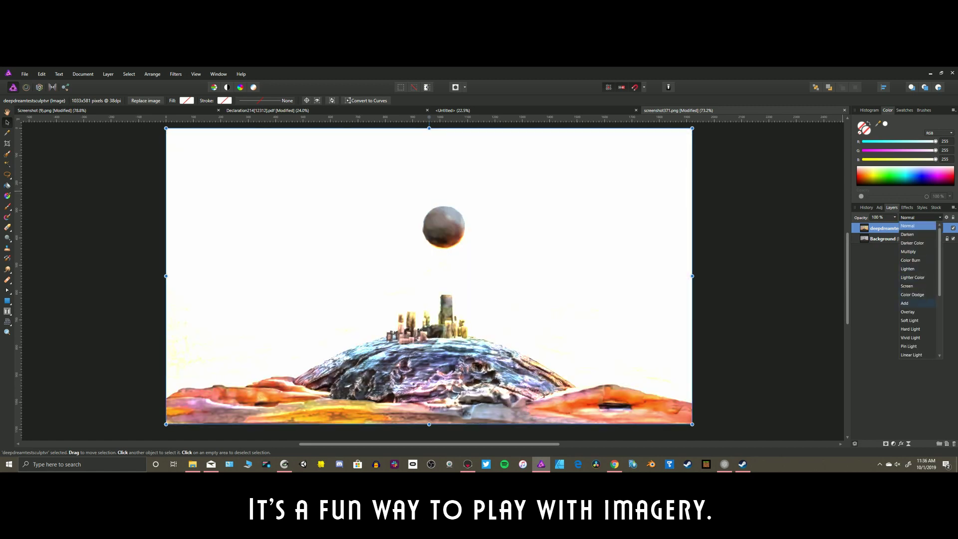
scroll(911, 337, down, 2)
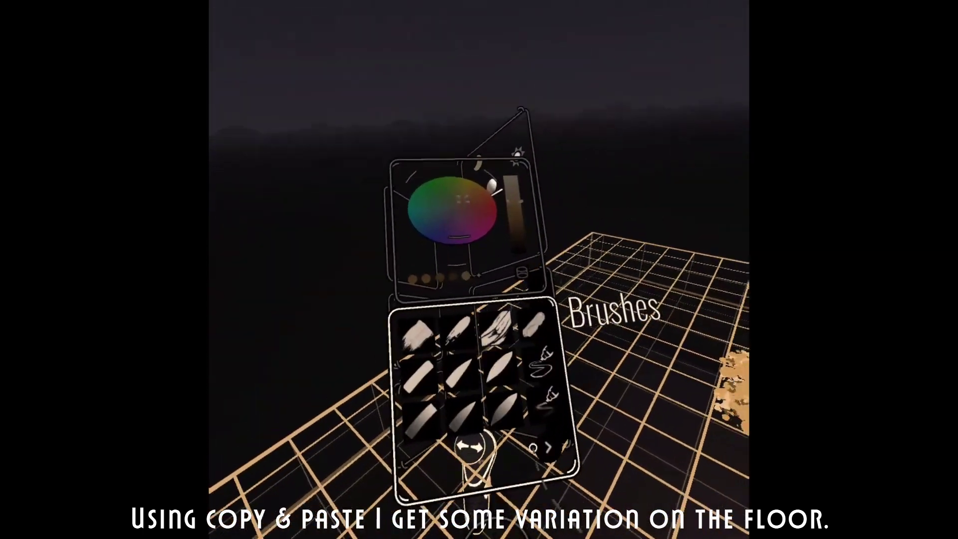
Step: In Tilt Brush, choose a brush for the floor and build grey Matte Hull stones against the square guide above the sandy ground
click(463, 348)
click(458, 319)
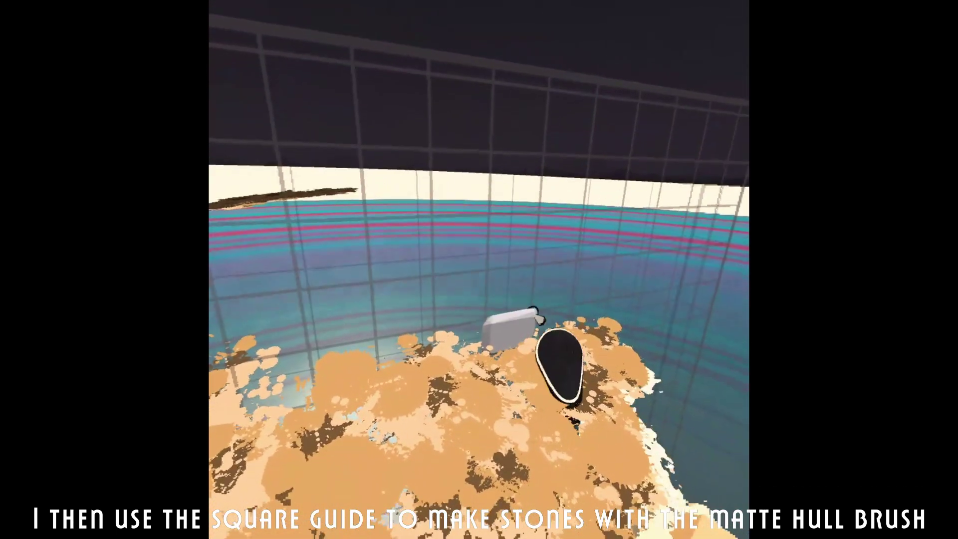
mouse_move(529, 320)
mouse_down()
mouse_move(506, 280)
mouse_move(528, 317)
mouse_move(518, 334)
mouse_move(510, 287)
mouse_move(526, 310)
mouse_up()
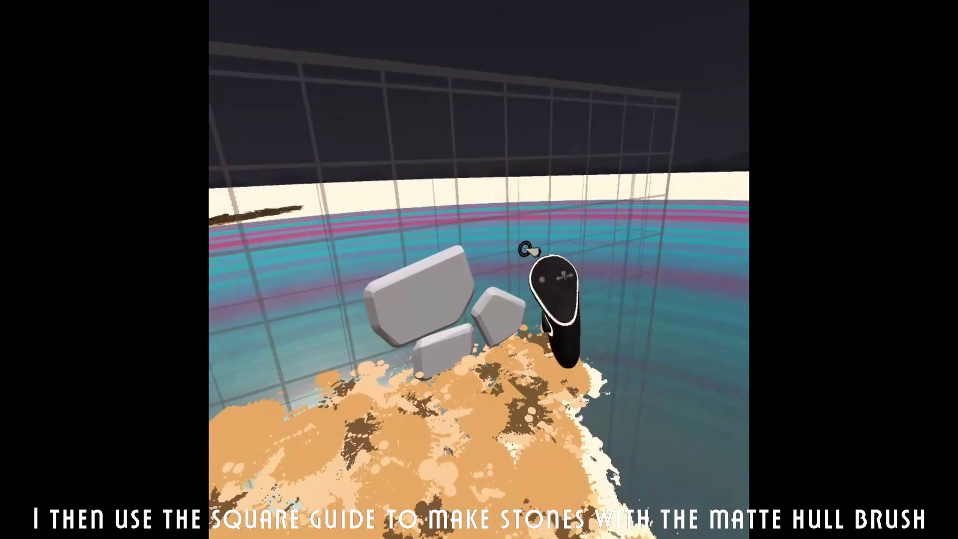
mouse_move(530, 250)
mouse_down()
mouse_move(527, 314)
mouse_move(517, 289)
mouse_up()
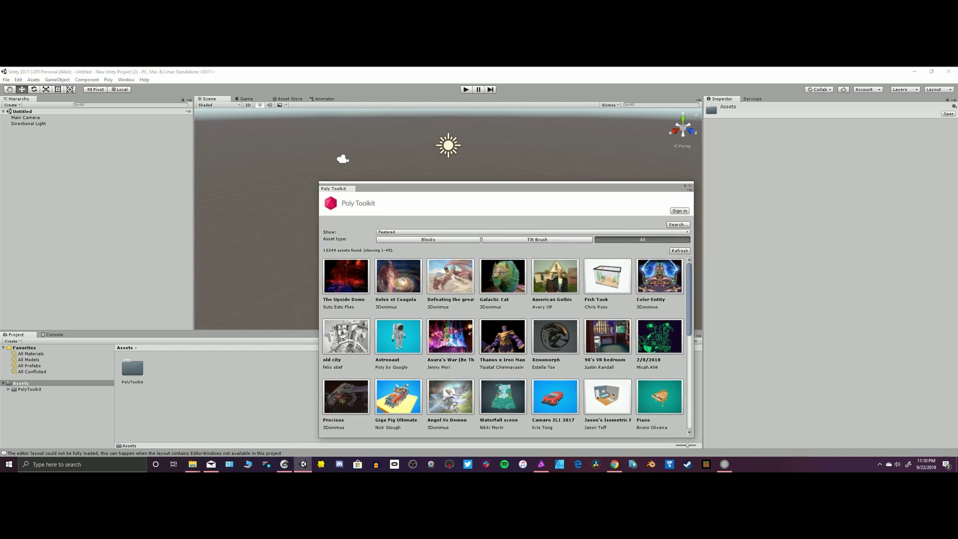
Step: In Unity, import the Ruins quick sketch upload into the project with Poly Toolkit, and close the toolkit window
drag(385, 183, 582, 179)
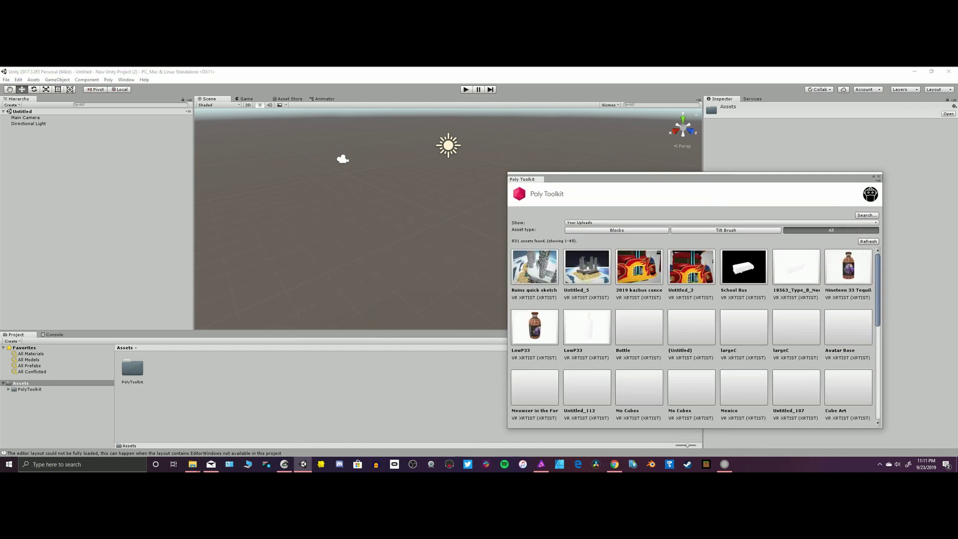
click(535, 266)
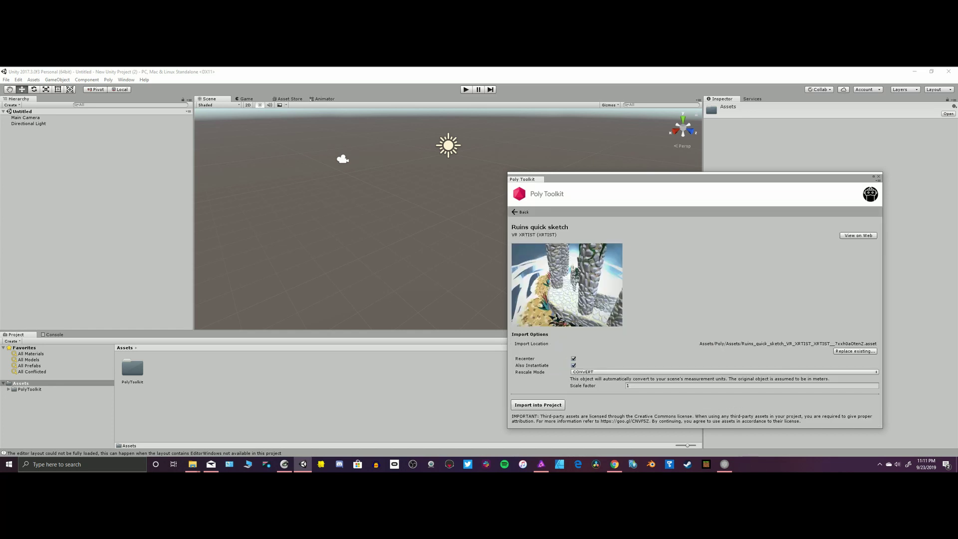
click(538, 405)
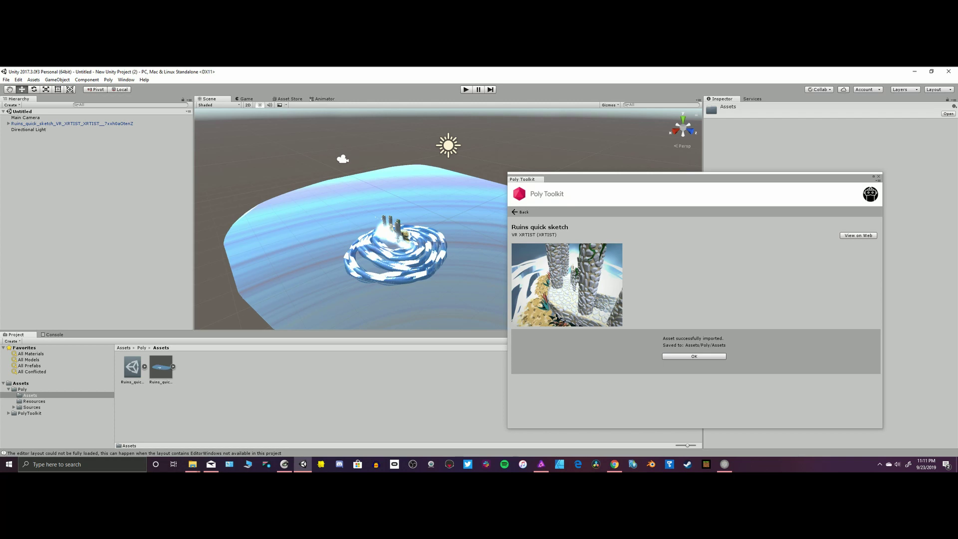
click(694, 357)
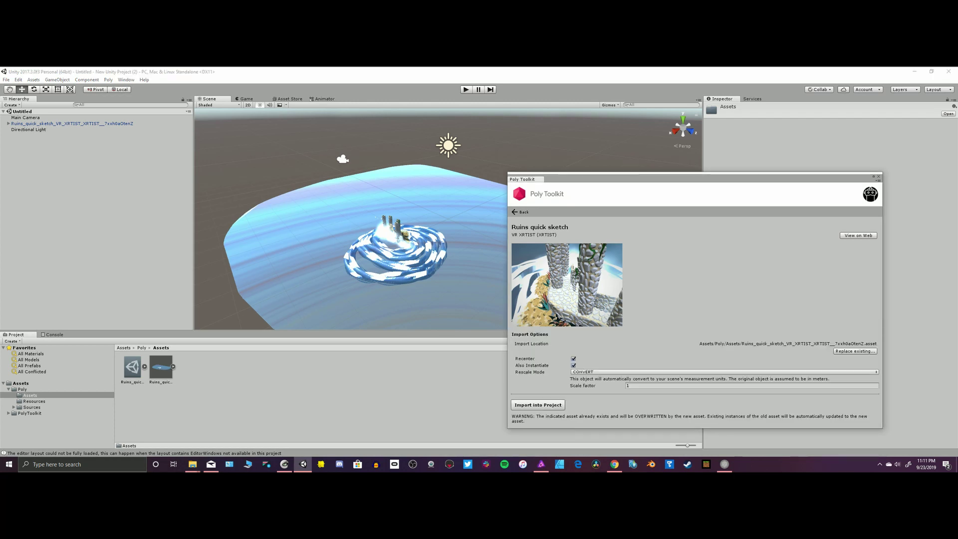
key(alt+F4)
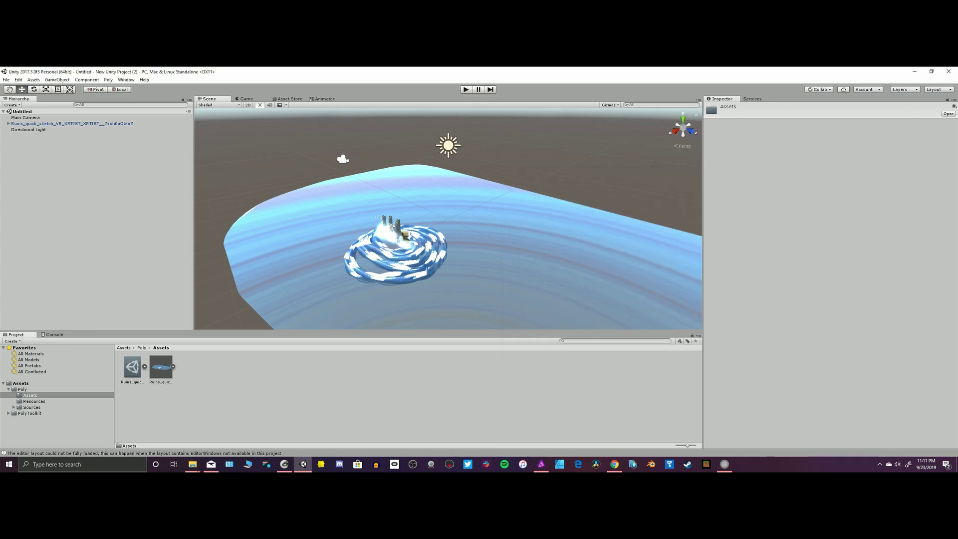
Step: Examine the imported ruins and surrounding water in the scene from closer up and from different angles
scroll(448, 218, up, 5)
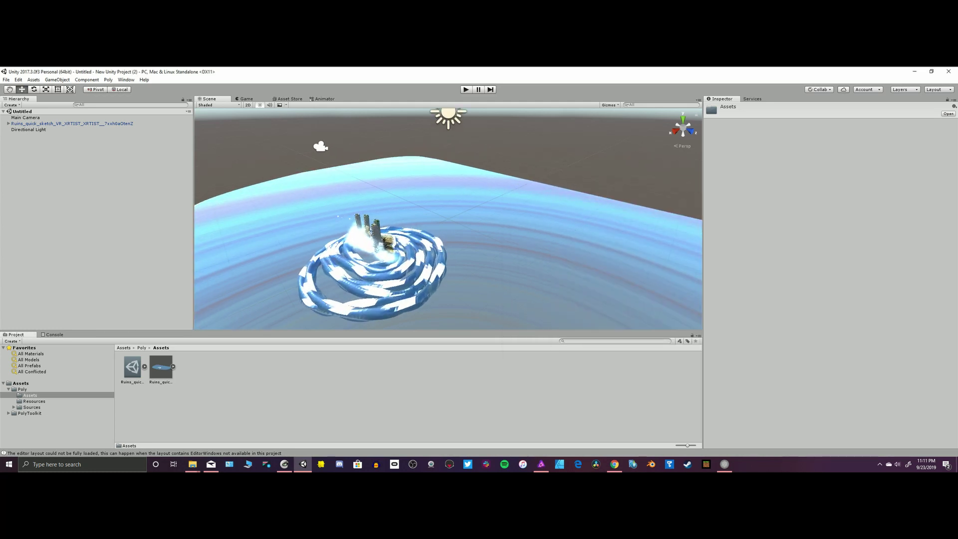
alt+drag(549, 220, 312, 192)
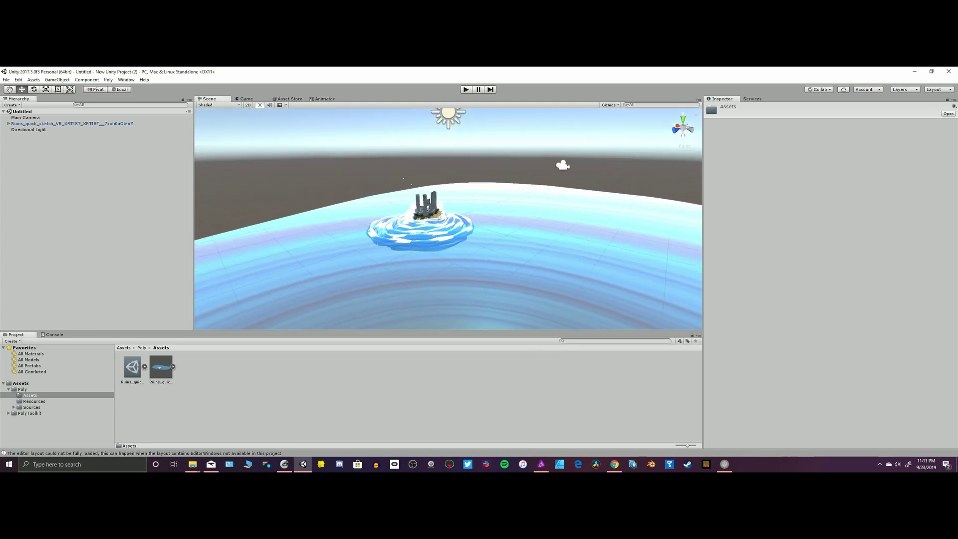
scroll(448, 219, up, 3)
scroll(449, 219, up, 10)
alt+drag(449, 219, 439, 171)
middle_drag(439, 171, 484, 238)
mouse_move(484, 238)
alt+mouse_down()
mouse_move(462, 251)
mouse_move(430, 231)
mouse_move(487, 224)
alt+mouse_up()
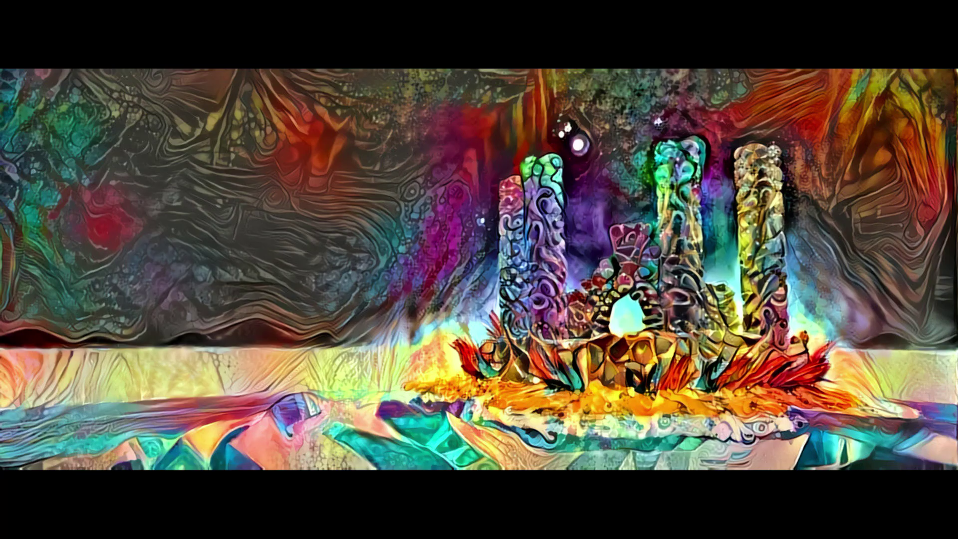